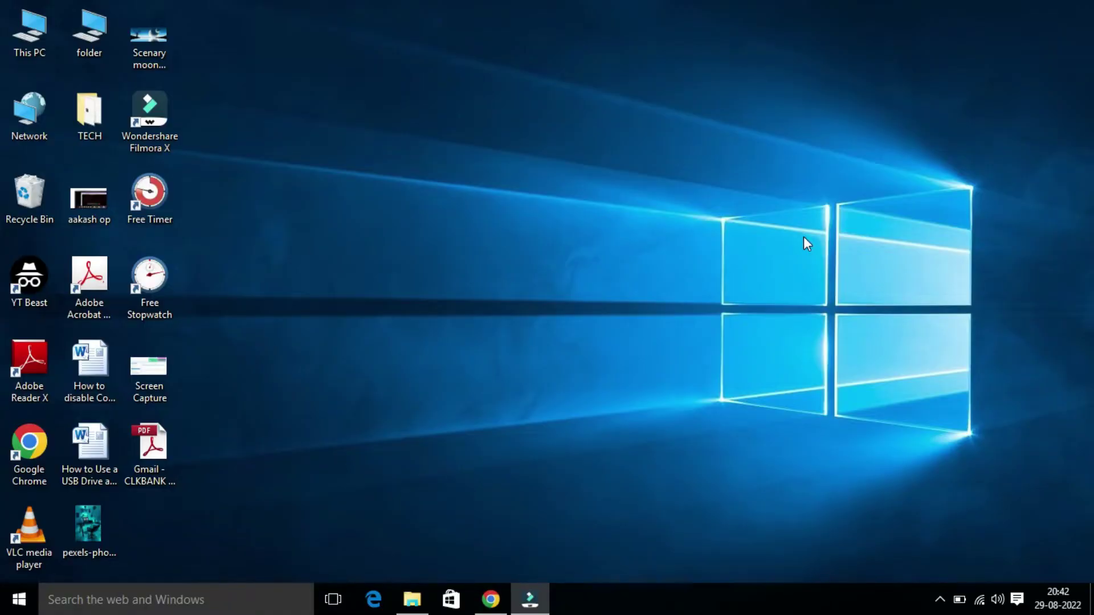
From the taskbar clock, open Date and time settings and turn Set time automatically off, leaving the time unchanged.
right_click(1059, 604)
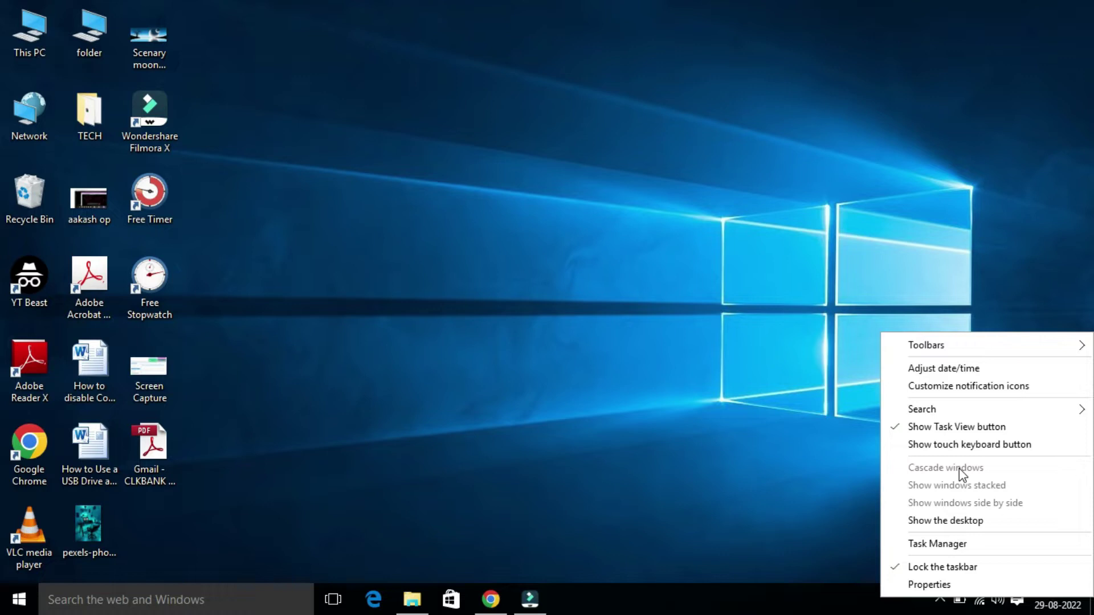
click(945, 368)
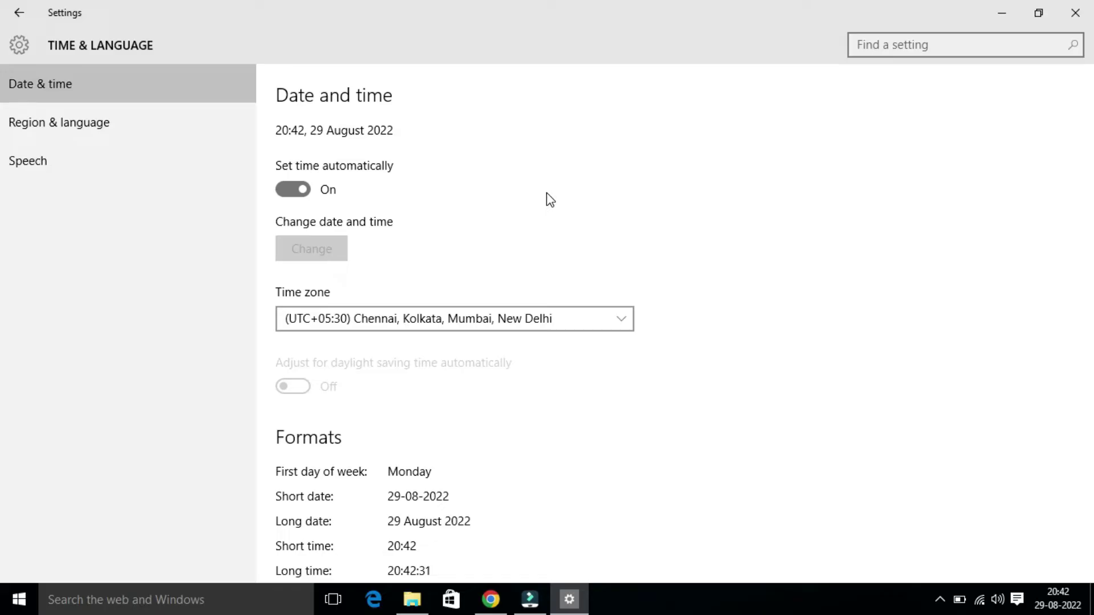
click(290, 192)
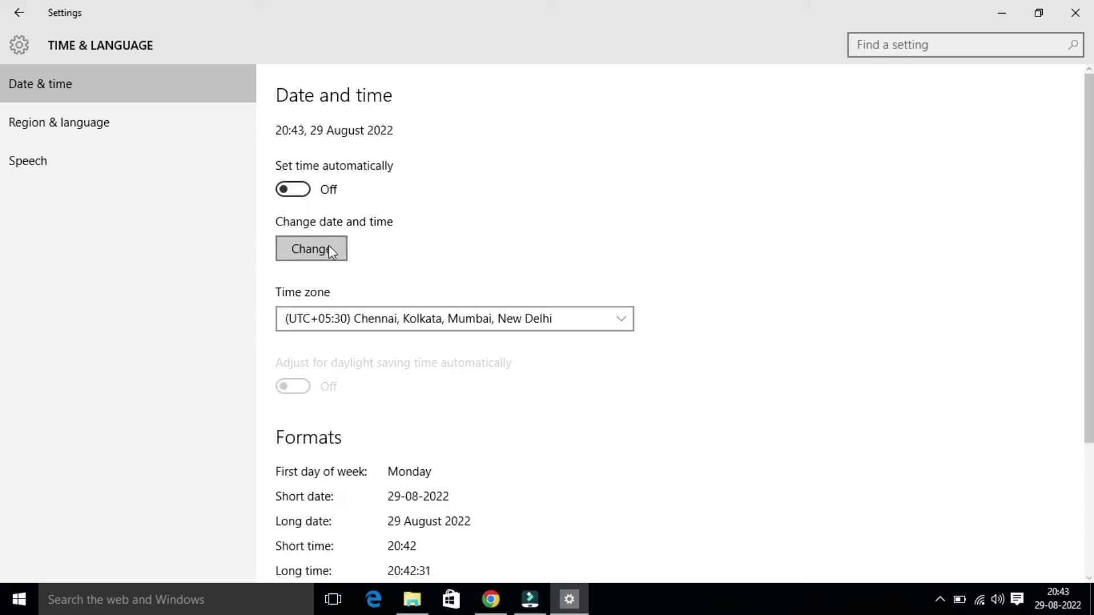
click(323, 251)
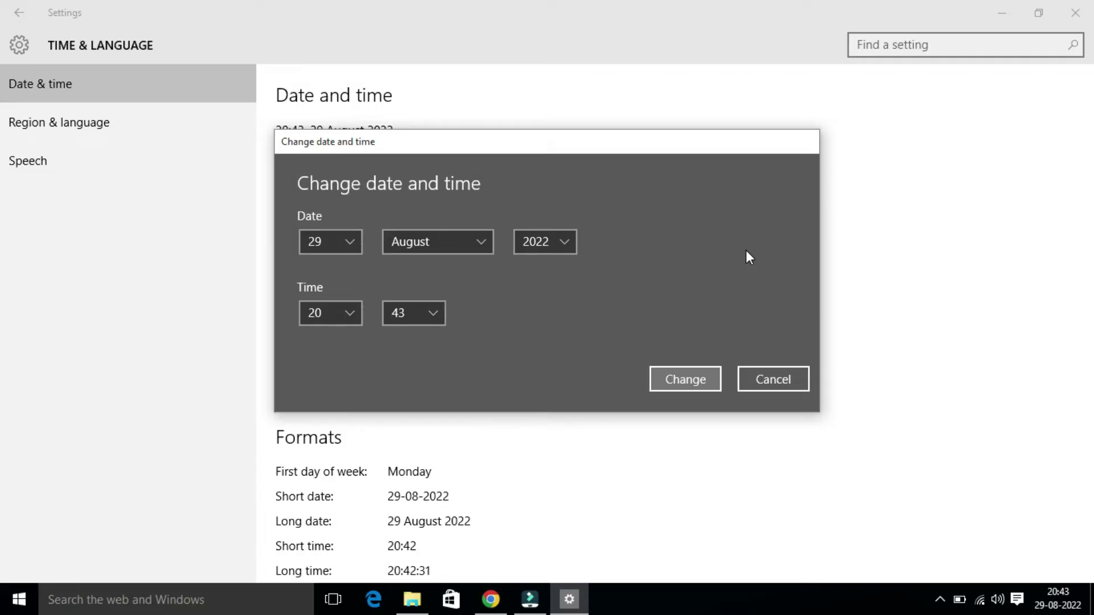
click(762, 374)
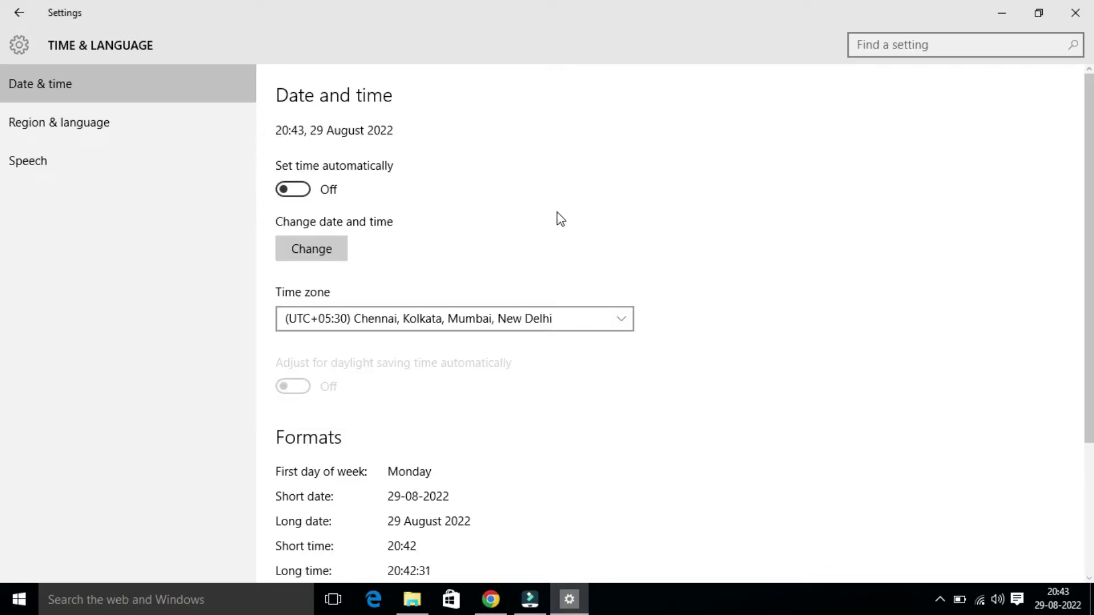
Turn Set time automatically back on, keeping the time zone at UTC+05:30 Chennai, Kolkata, Mumbai, New Delhi.
click(307, 193)
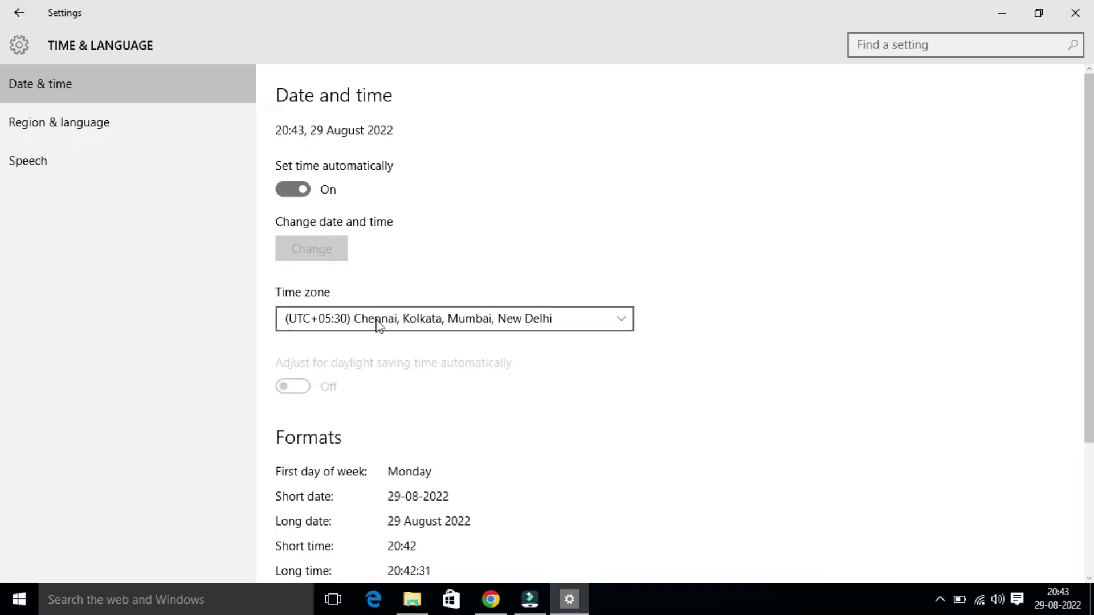
click(410, 321)
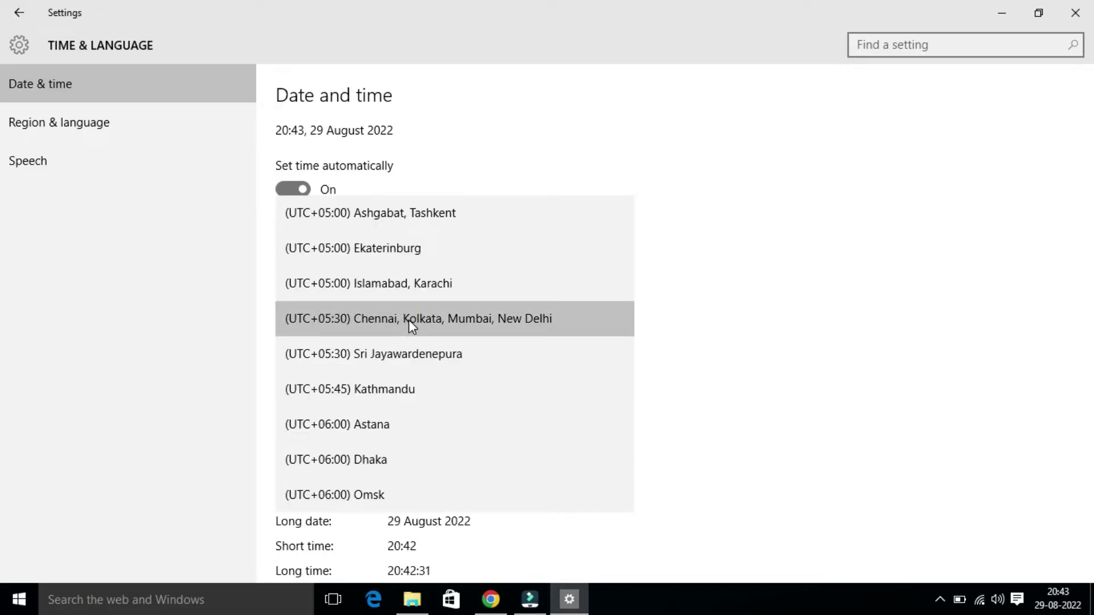
click(776, 292)
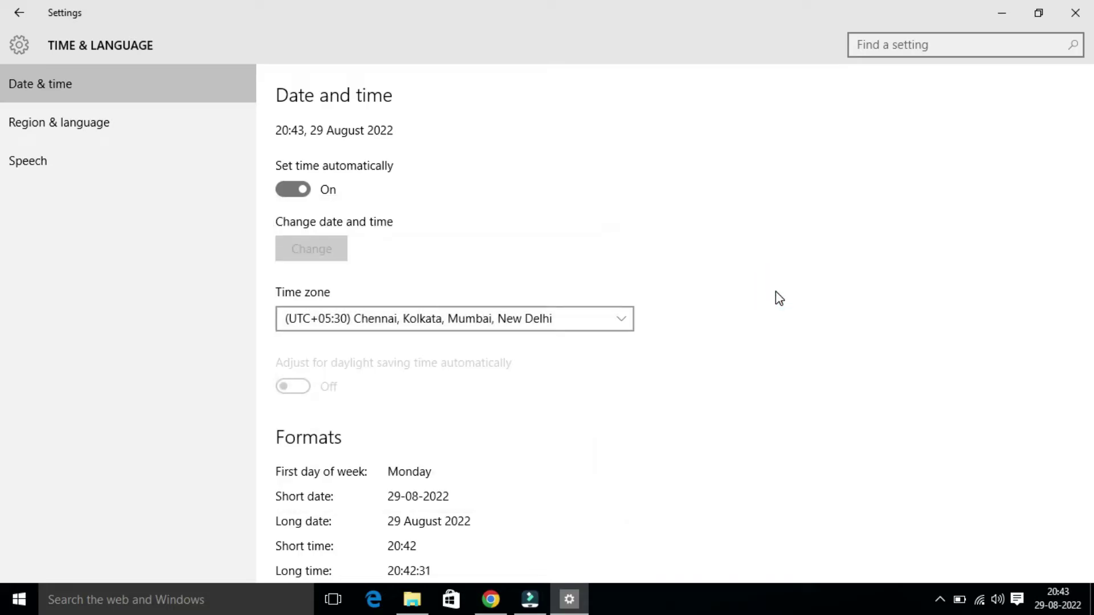
Close Settings and launch the Services console by searching for services.msc.
click(1071, 13)
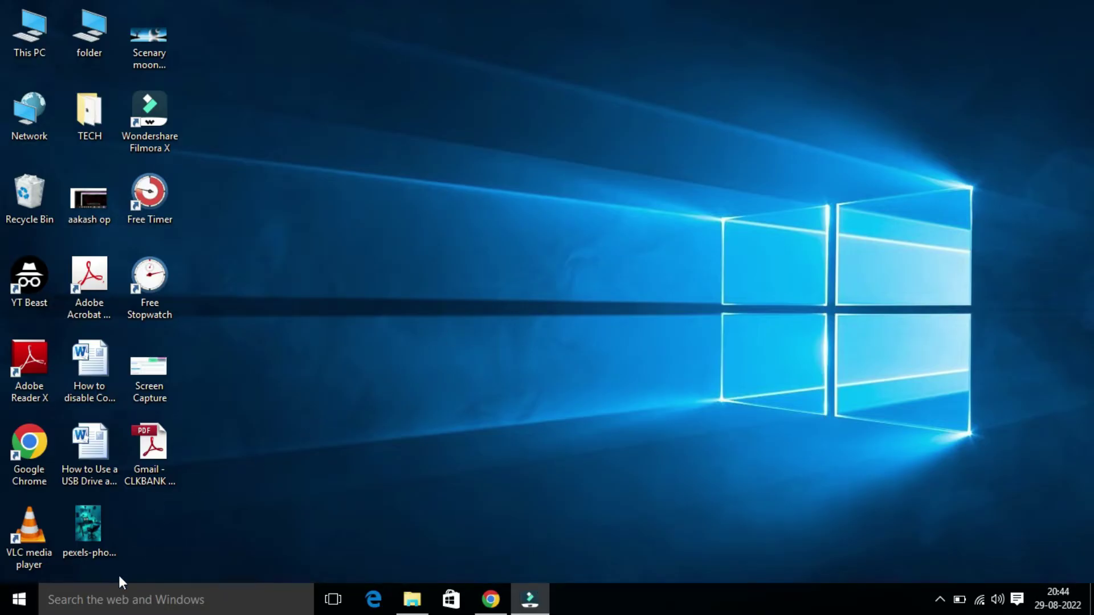
click(98, 587)
text(s)
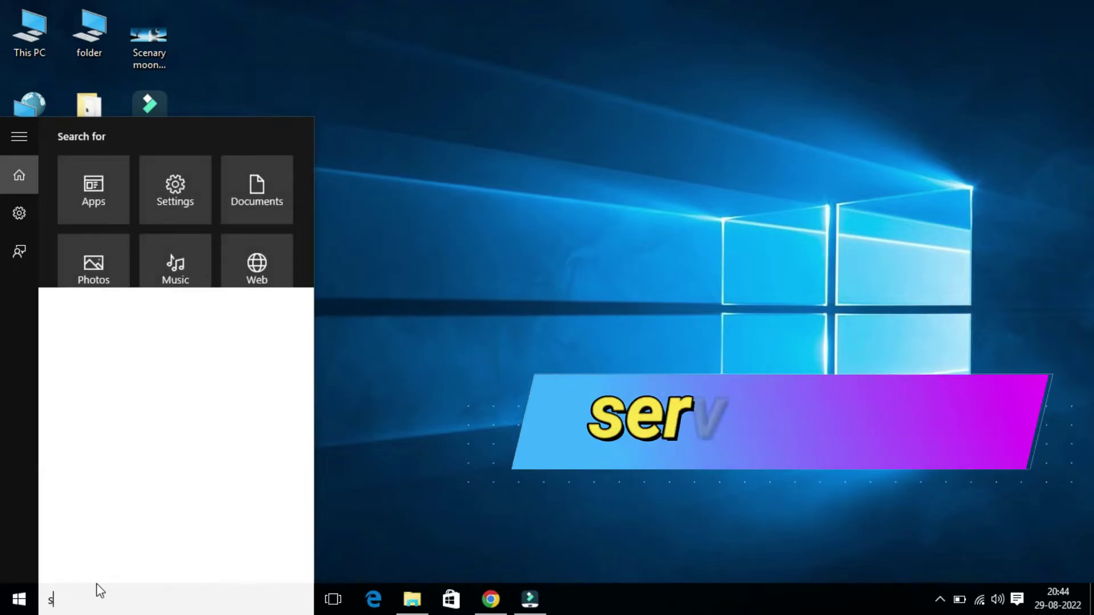
text(ervi)
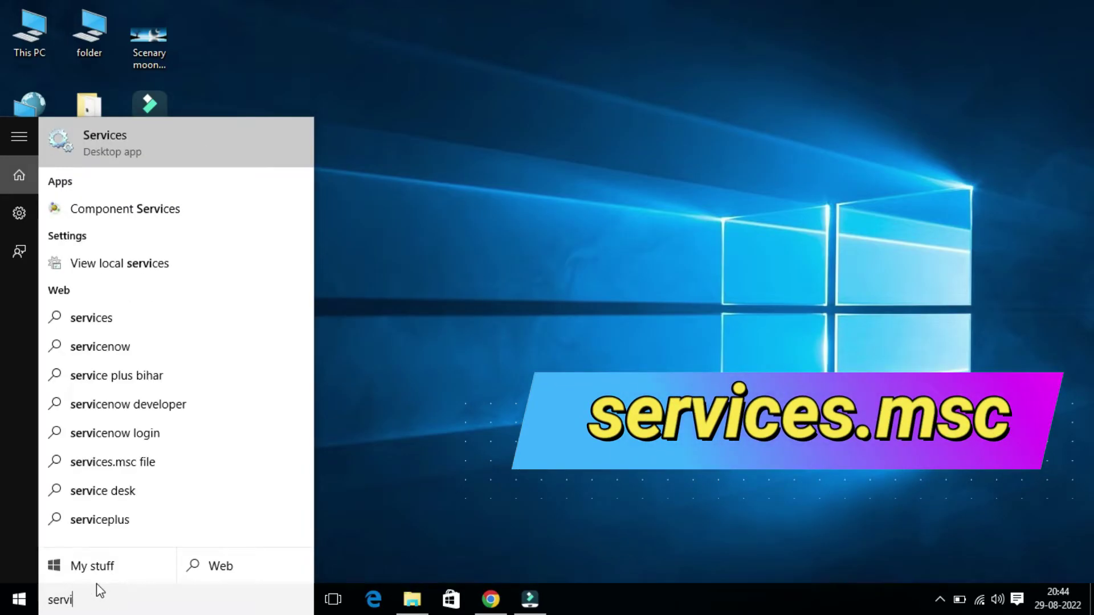
text(ces,m)
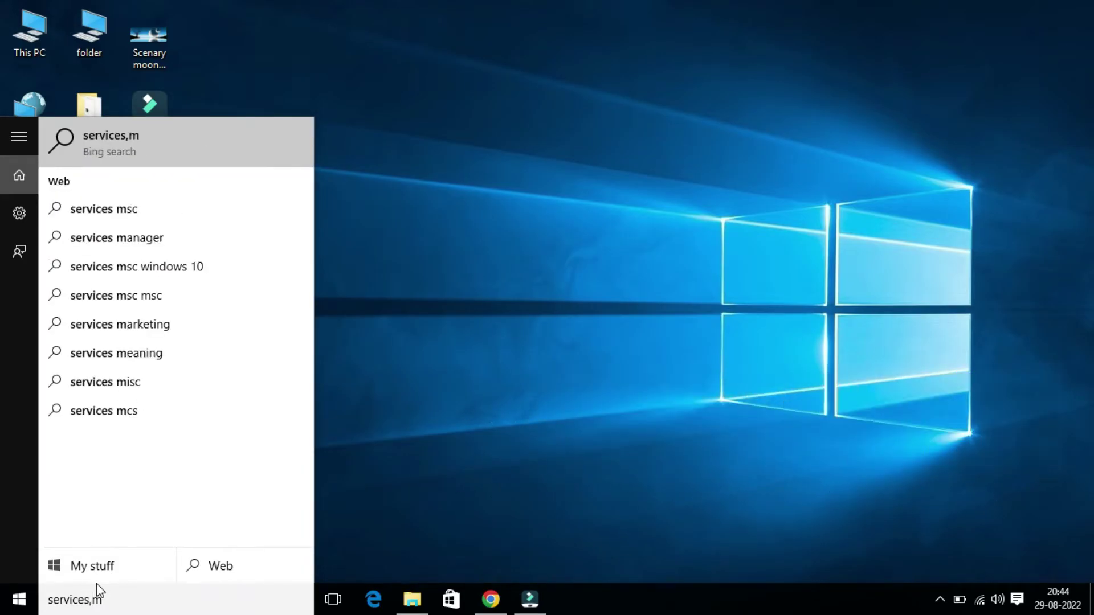
key(BackSpace)
key(BackSpace)
text(.msc)
key(Return)
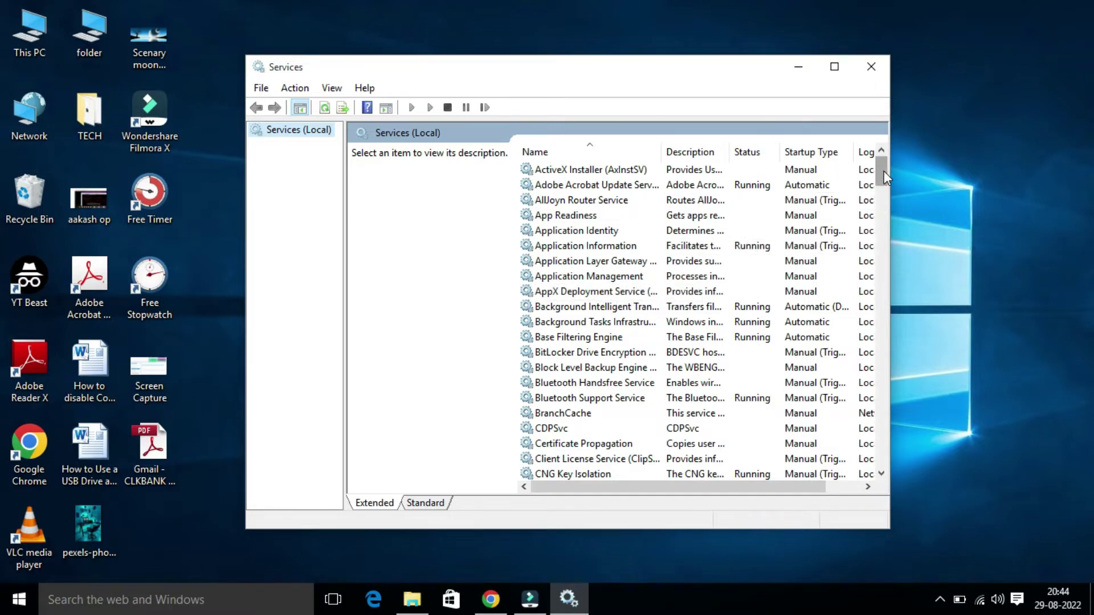
Open the properties of the Windows Time service.
drag(883, 171, 882, 470)
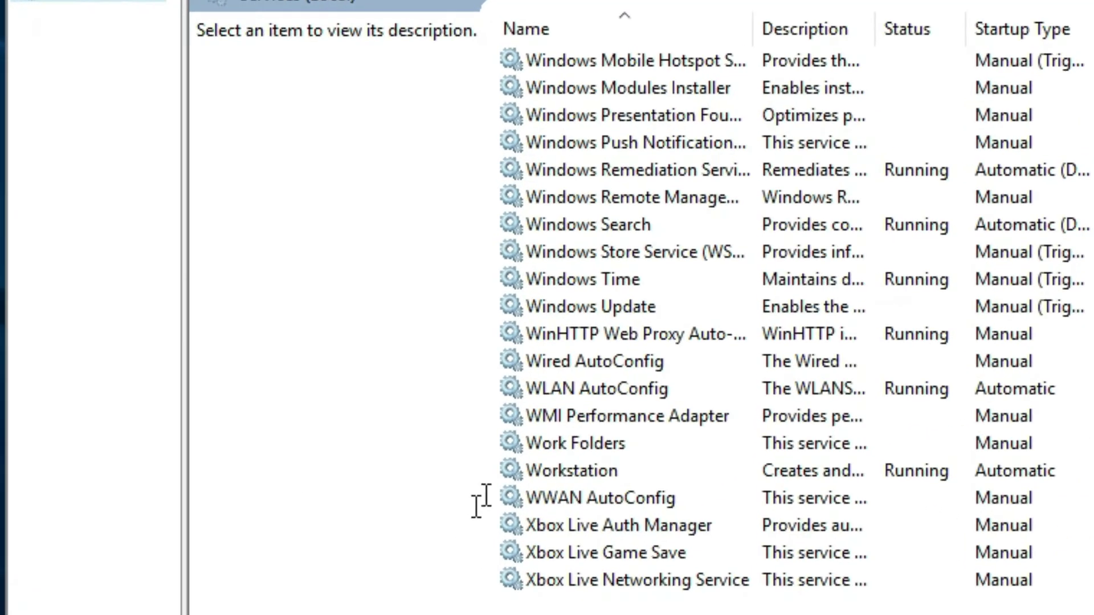
click(572, 279)
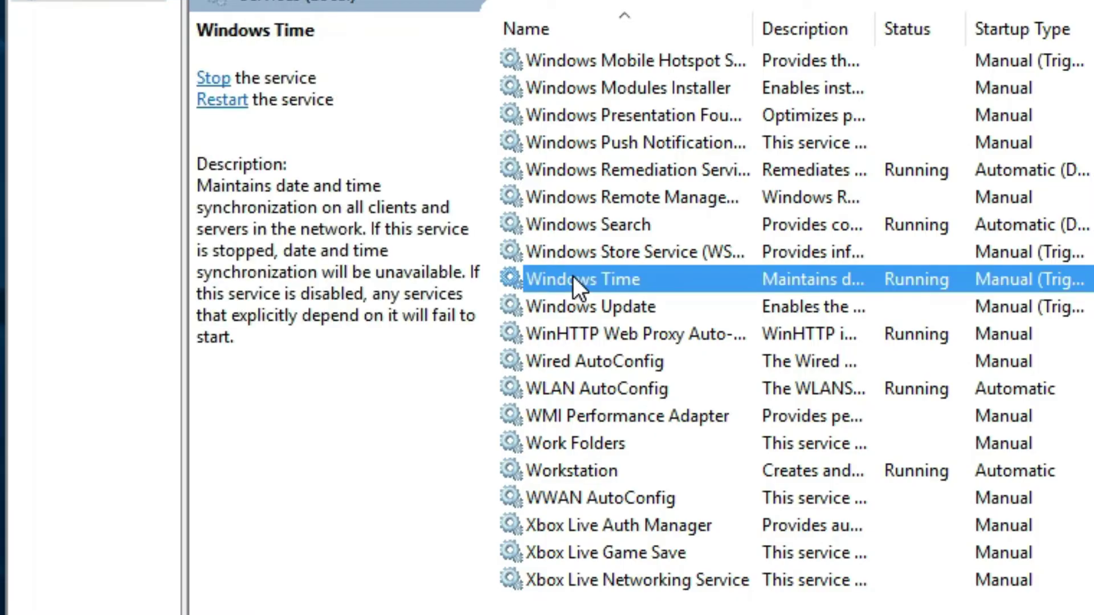
right_click(573, 279)
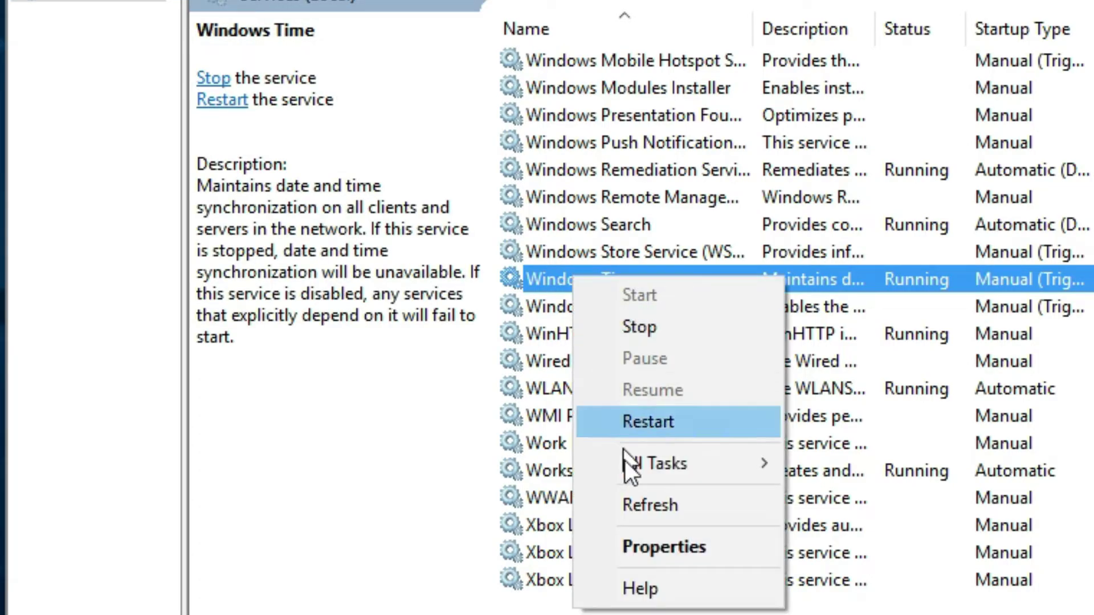
click(646, 545)
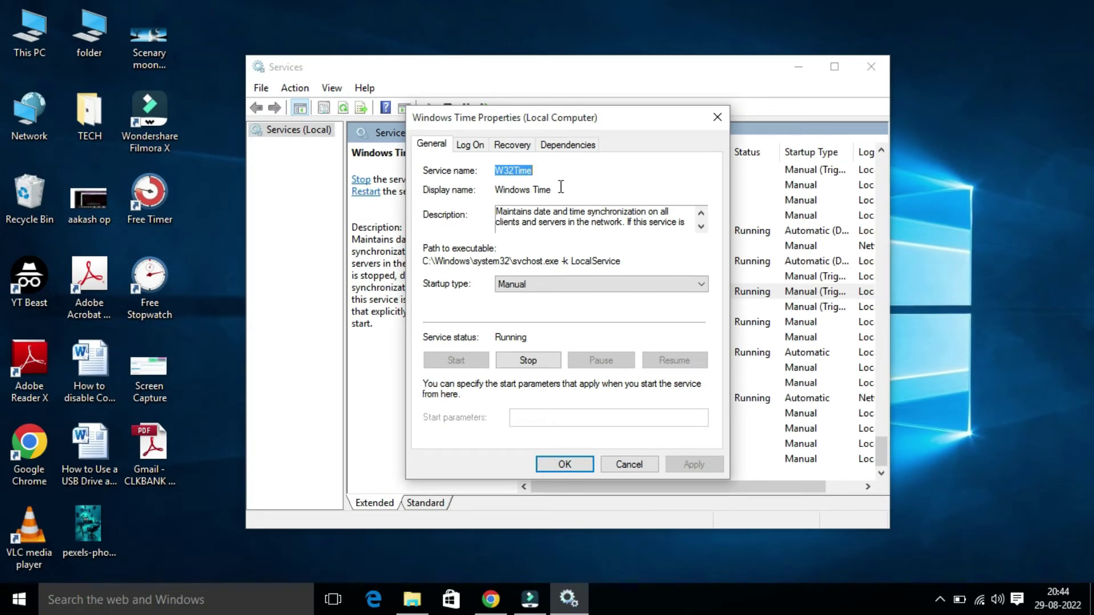
Set Windows Time's startup type to Automatic, restart the service, and apply the change.
click(563, 285)
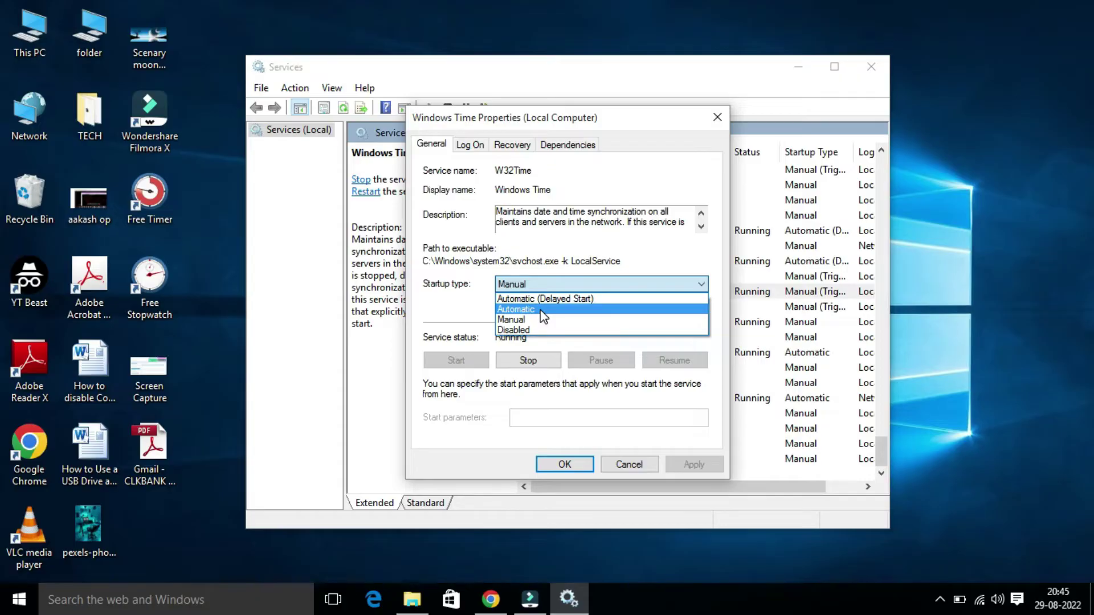
click(543, 309)
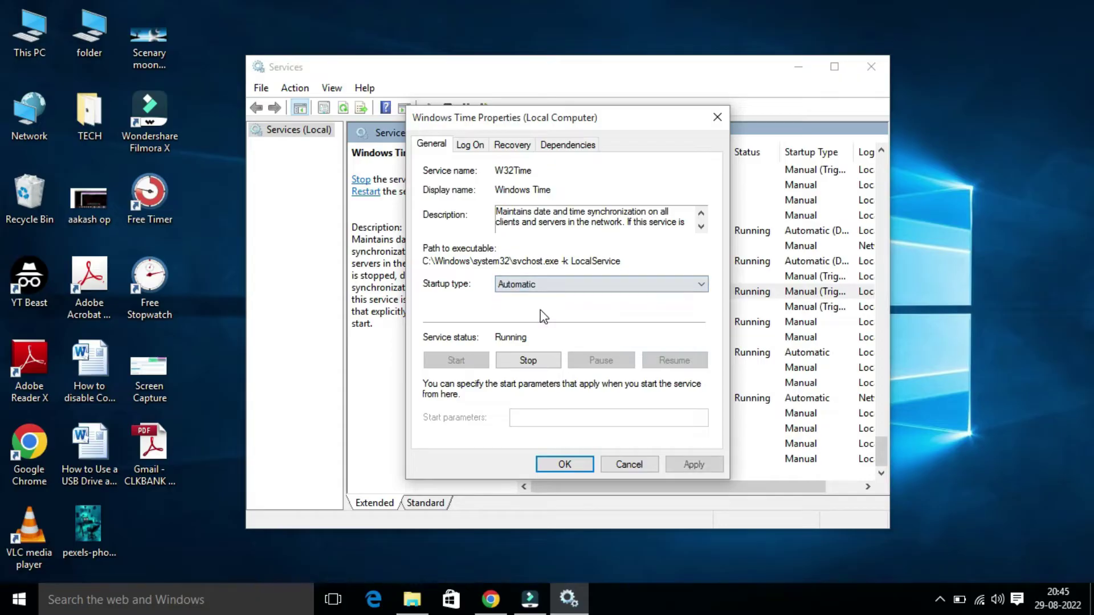
click(528, 361)
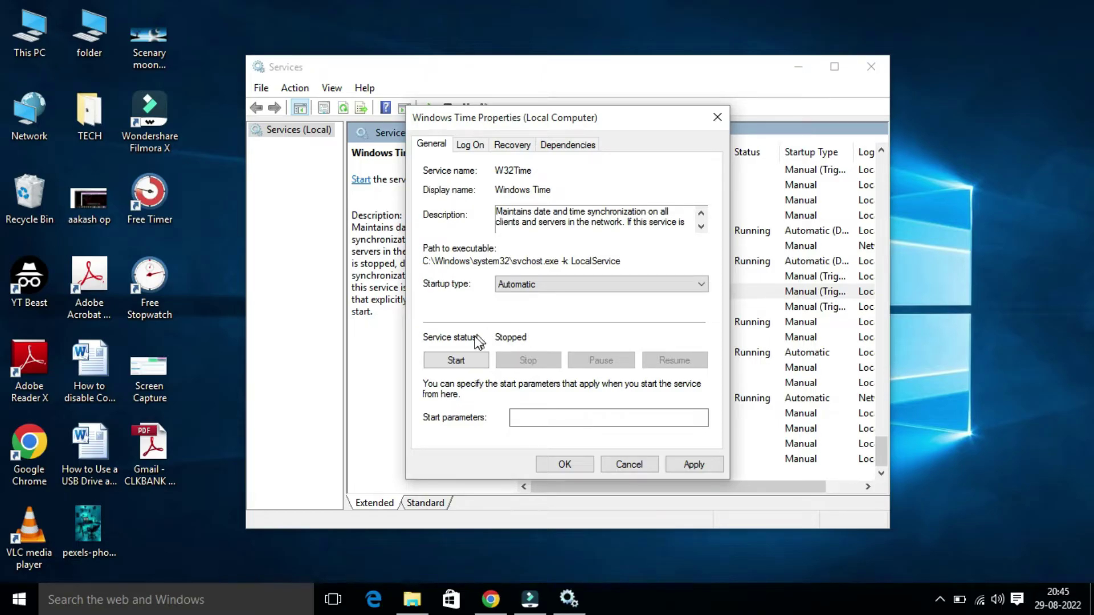
click(458, 362)
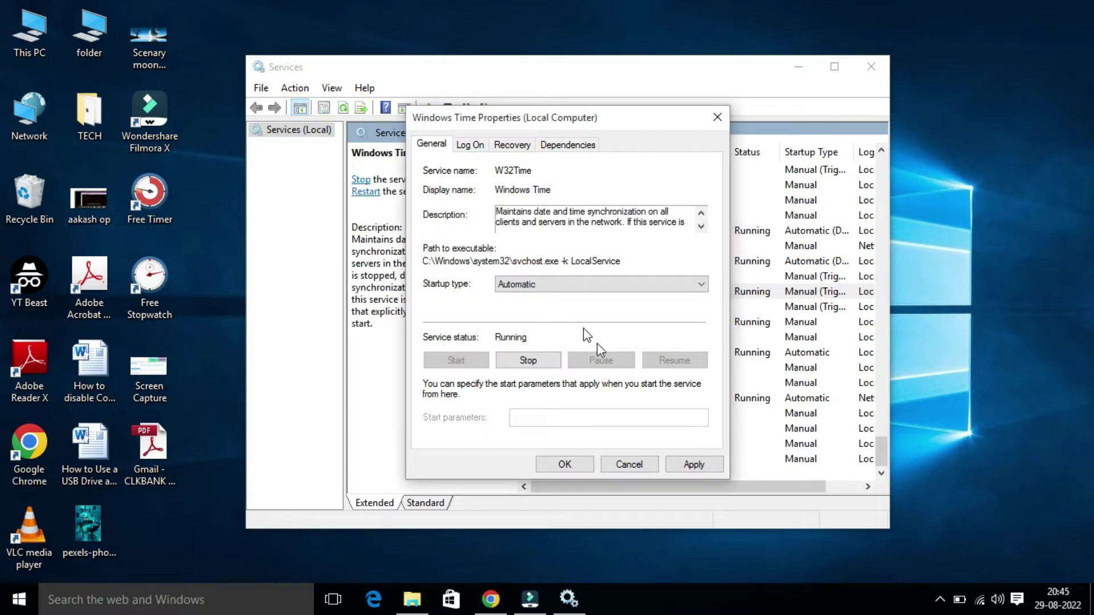
click(693, 464)
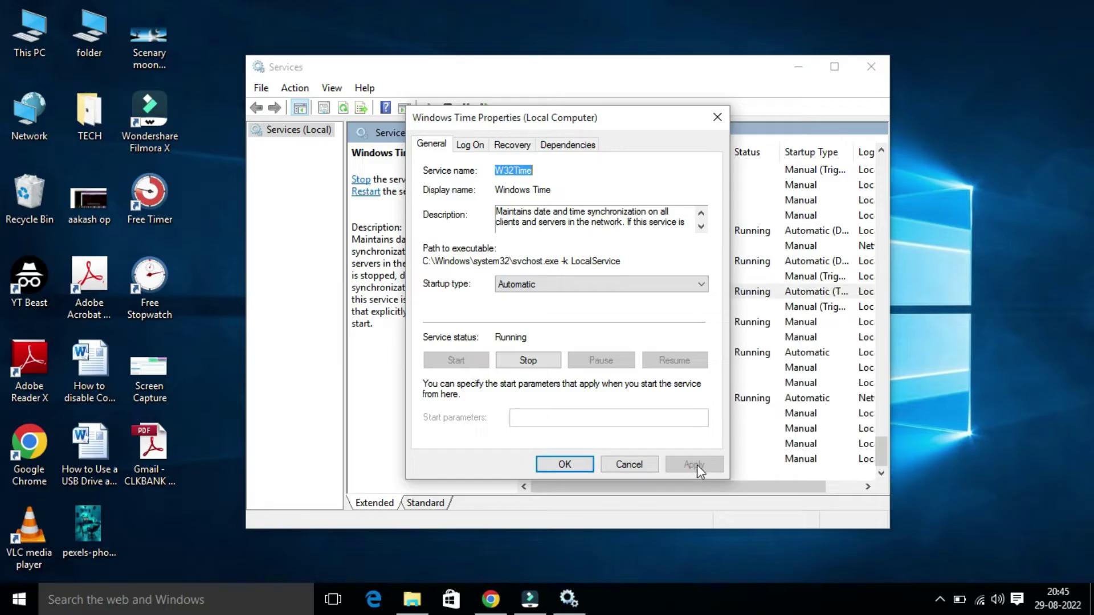
click(564, 465)
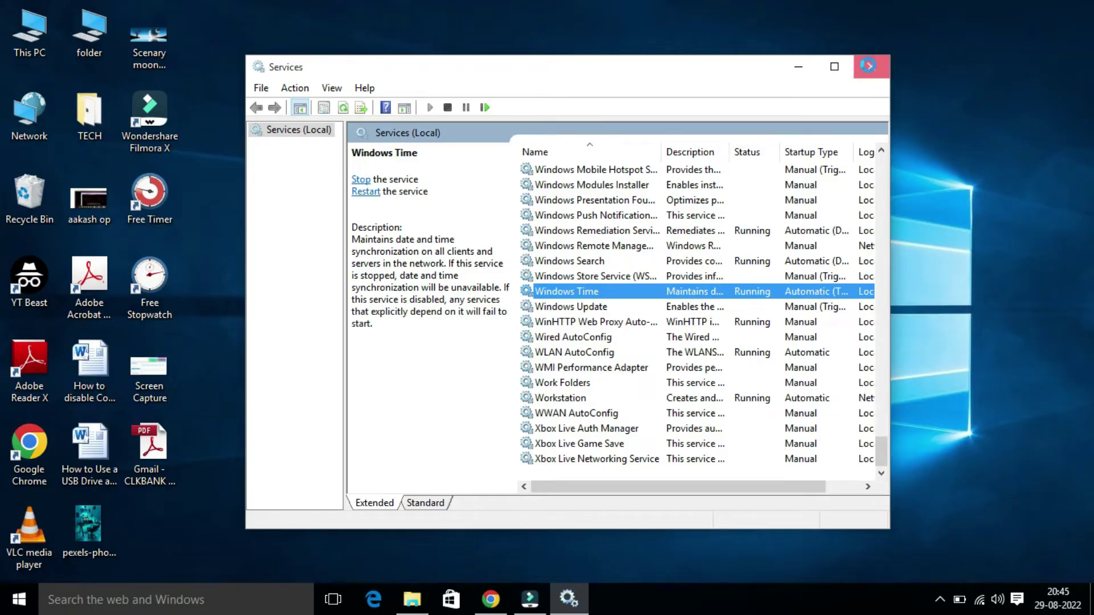
Close the Services window and refresh the desktop.
click(870, 67)
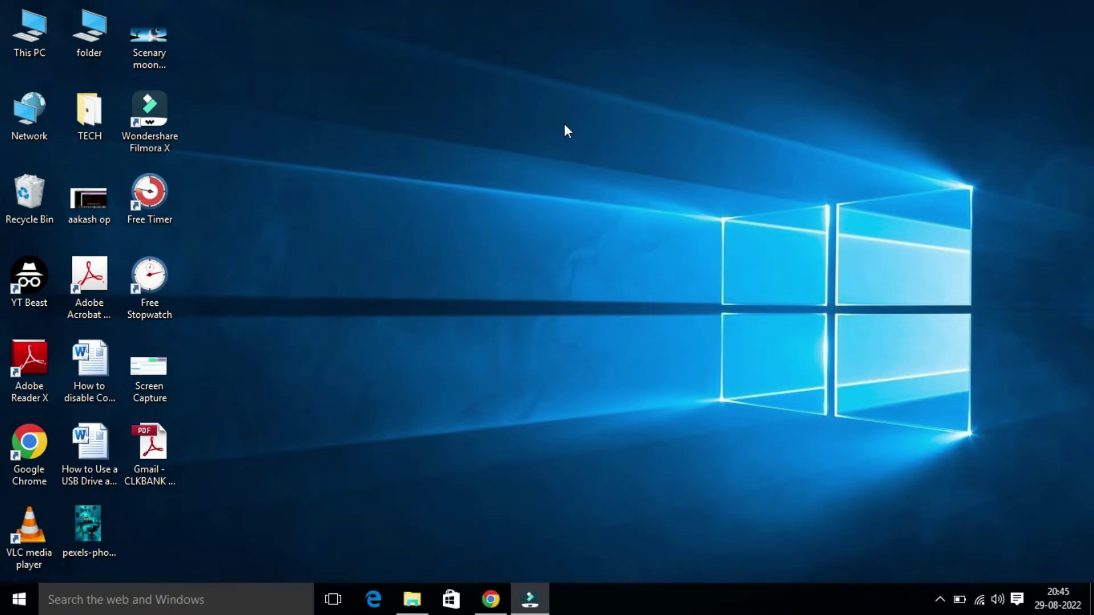
right_click(385, 215)
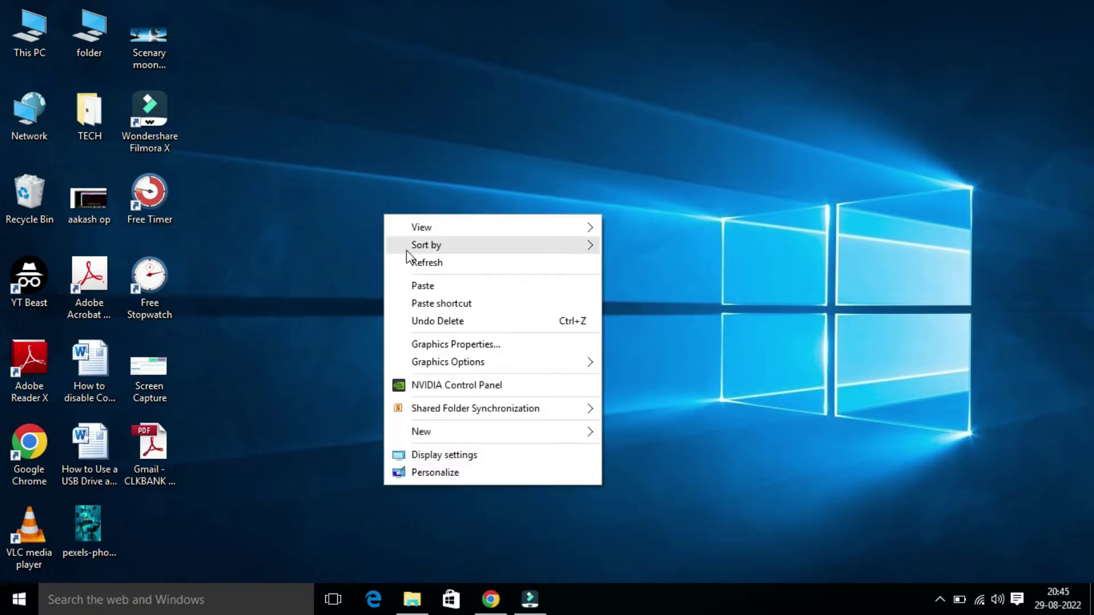
click(412, 260)
Open Control Panel from the Start button's quick menu and view all items as Large icons.
right_click(19, 596)
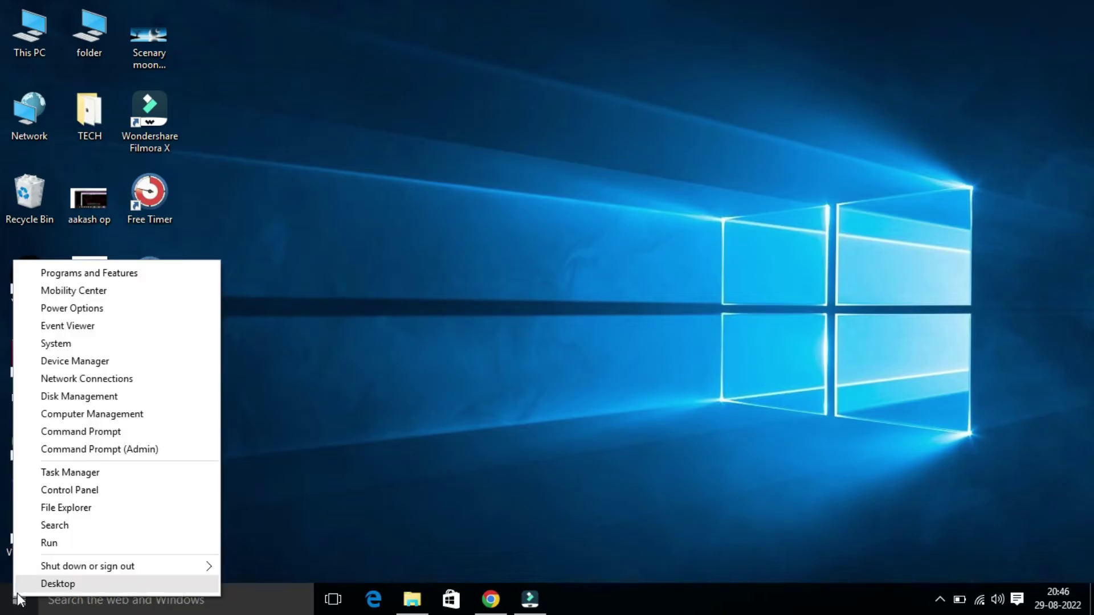
click(74, 490)
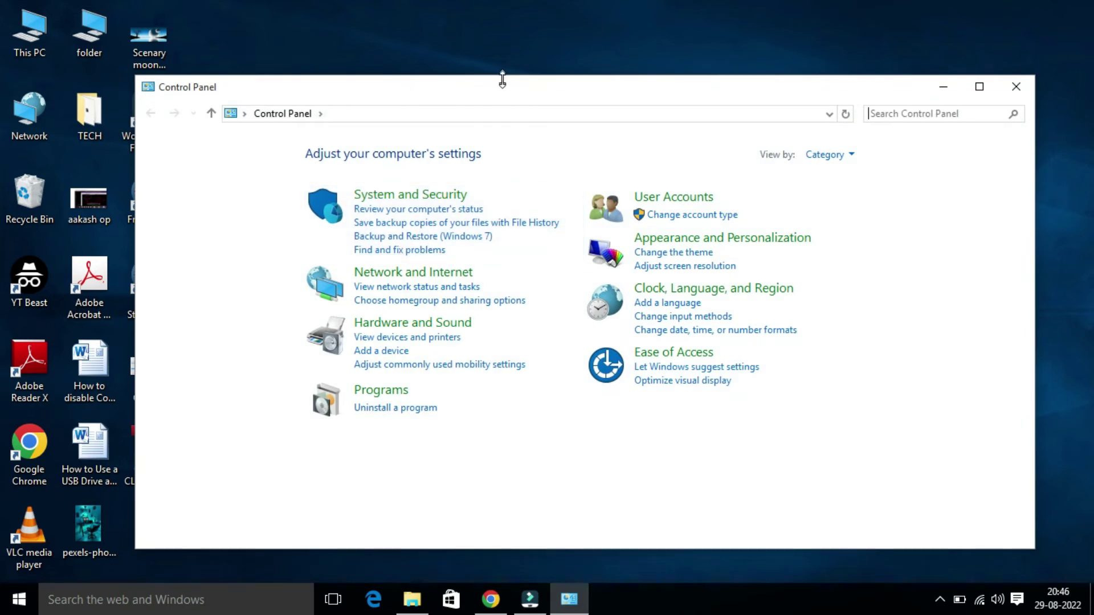
click(851, 156)
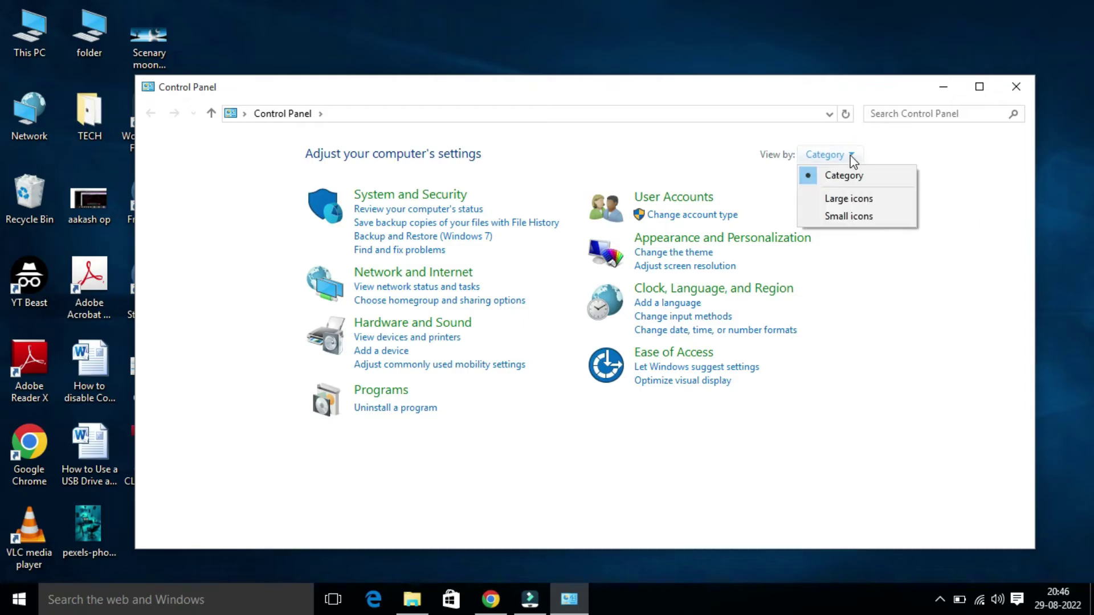
click(847, 200)
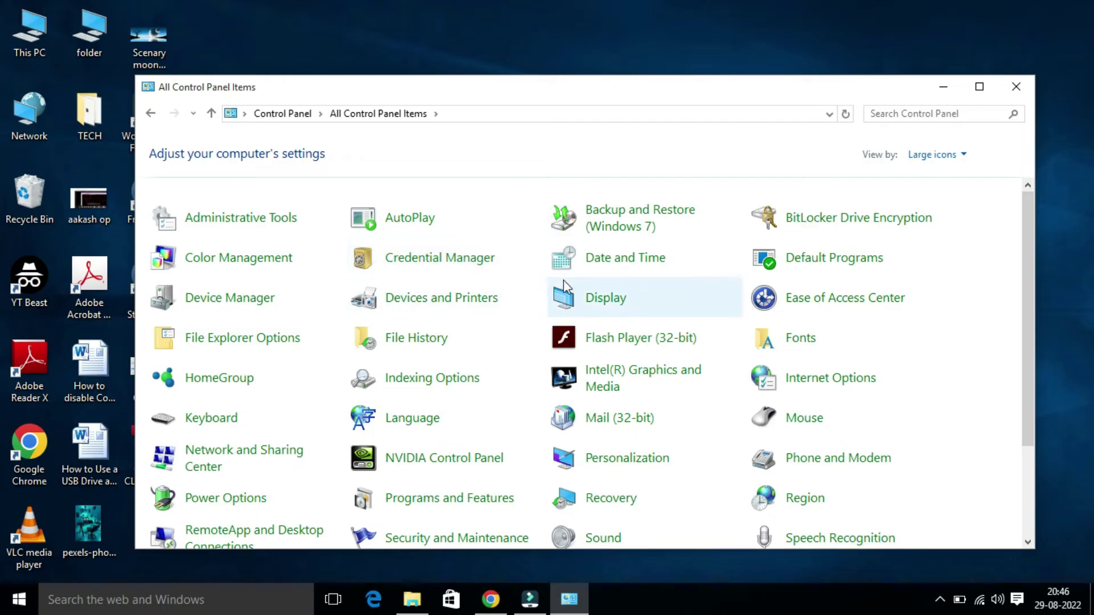
Open Date and Time and edit its Internet Time settings for time.windows.com synchronization.
click(630, 264)
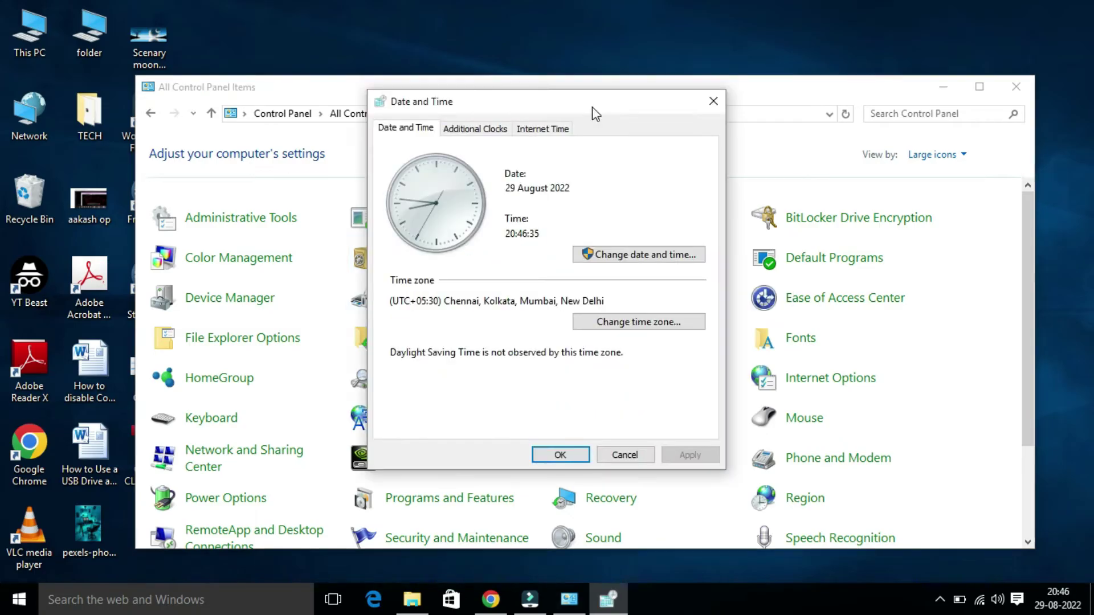
click(543, 133)
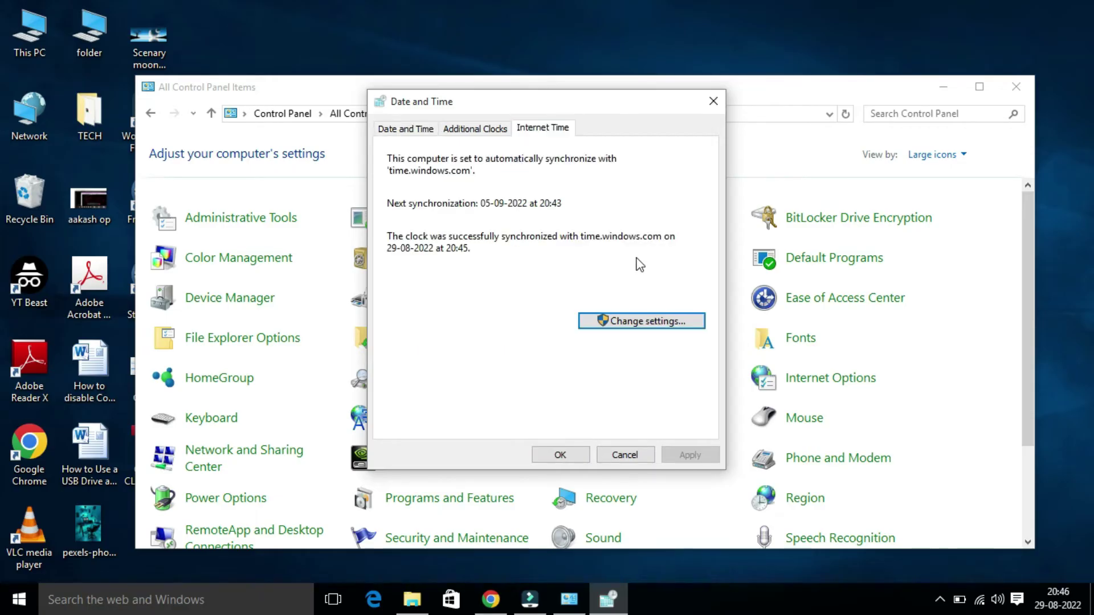
click(635, 326)
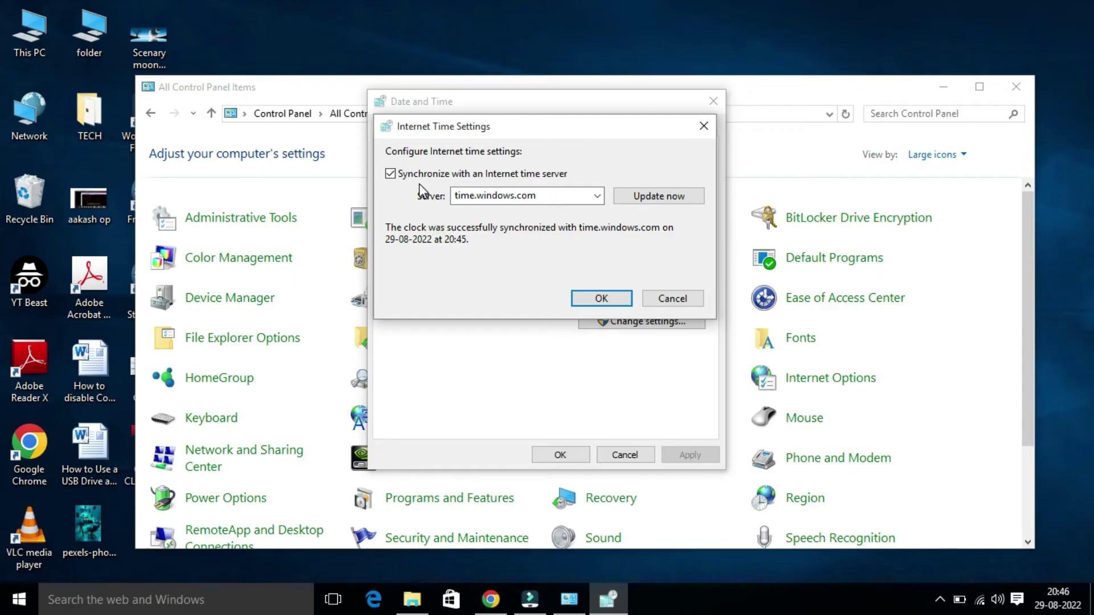
Toggle internet time synchronization off and back on, then update the clock now.
click(391, 174)
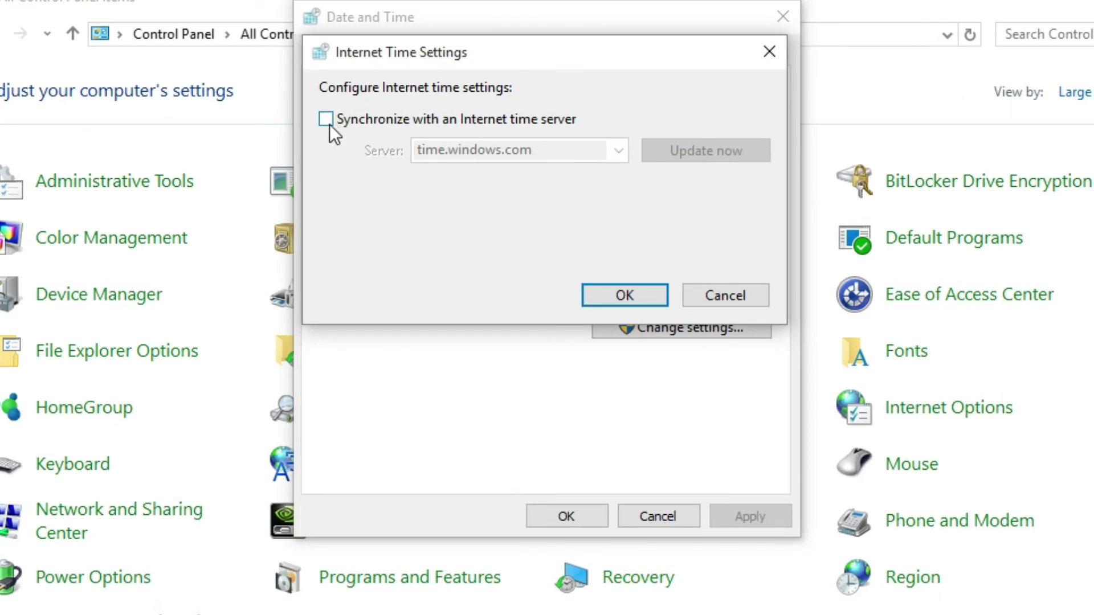
click(326, 120)
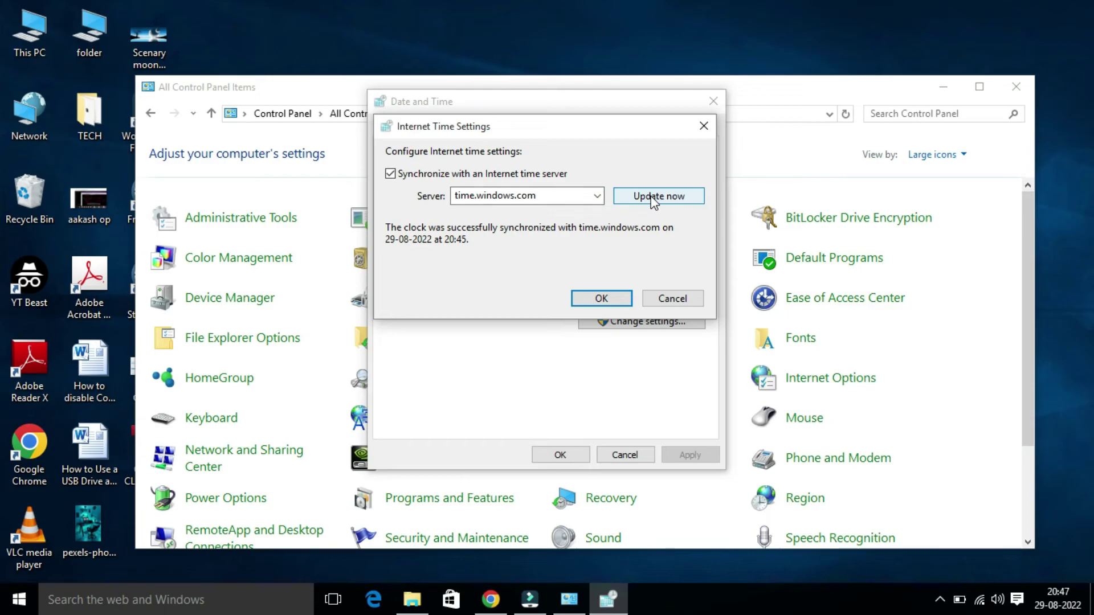
click(652, 200)
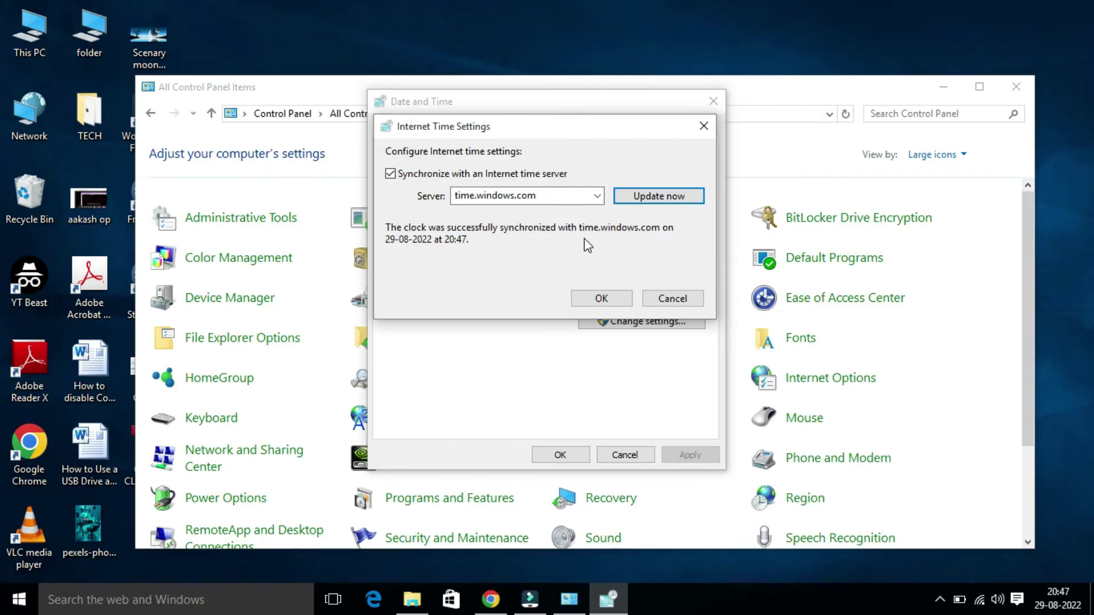
Try time.nist.gov, then set the server back to time.windows.com and confirm.
click(593, 197)
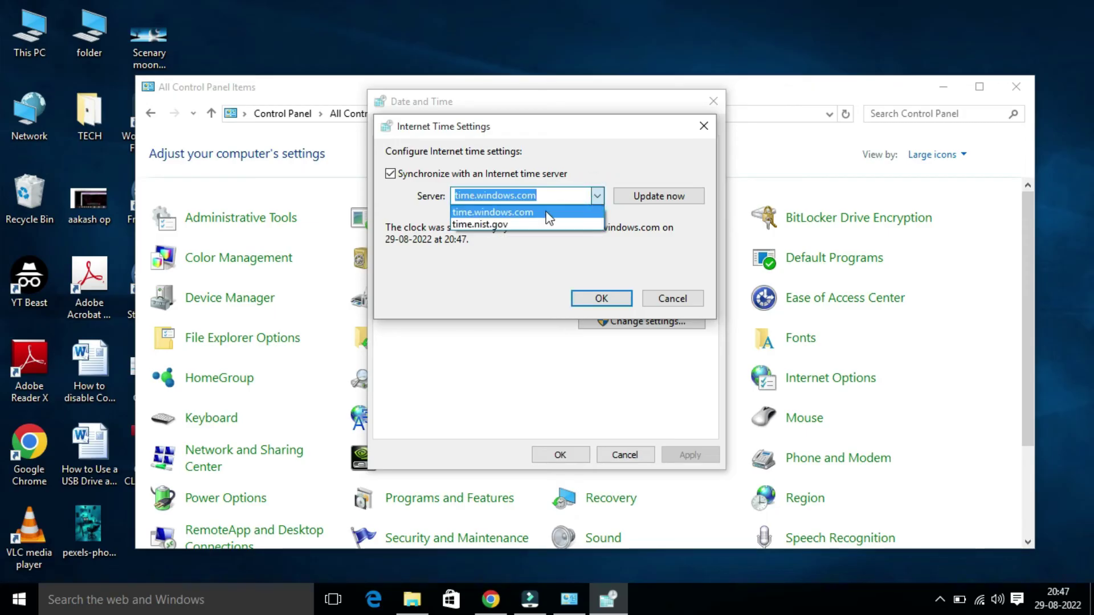
click(512, 225)
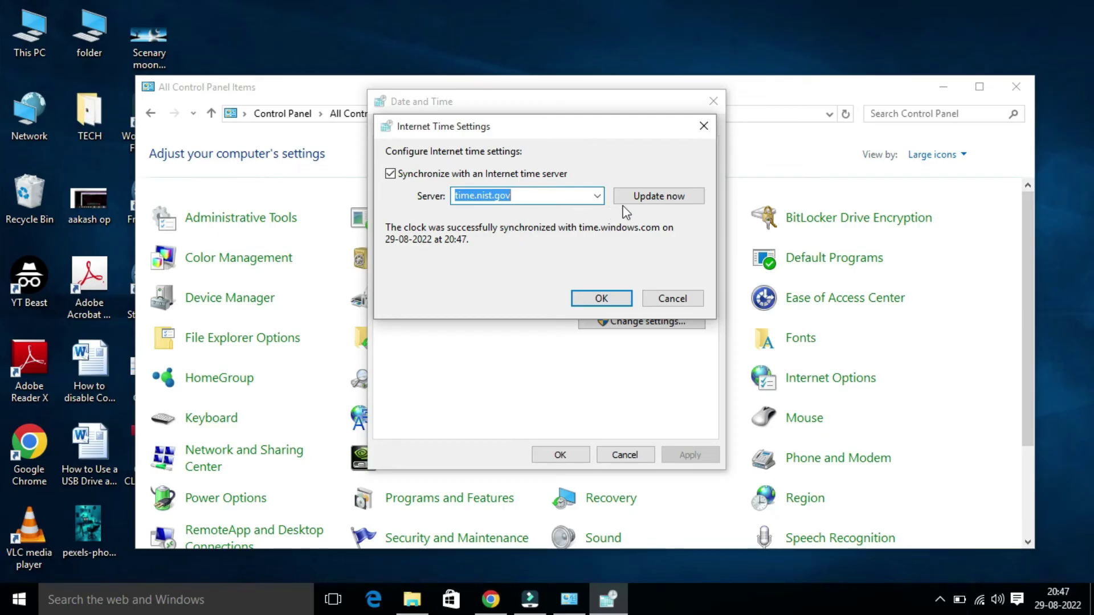
click(596, 196)
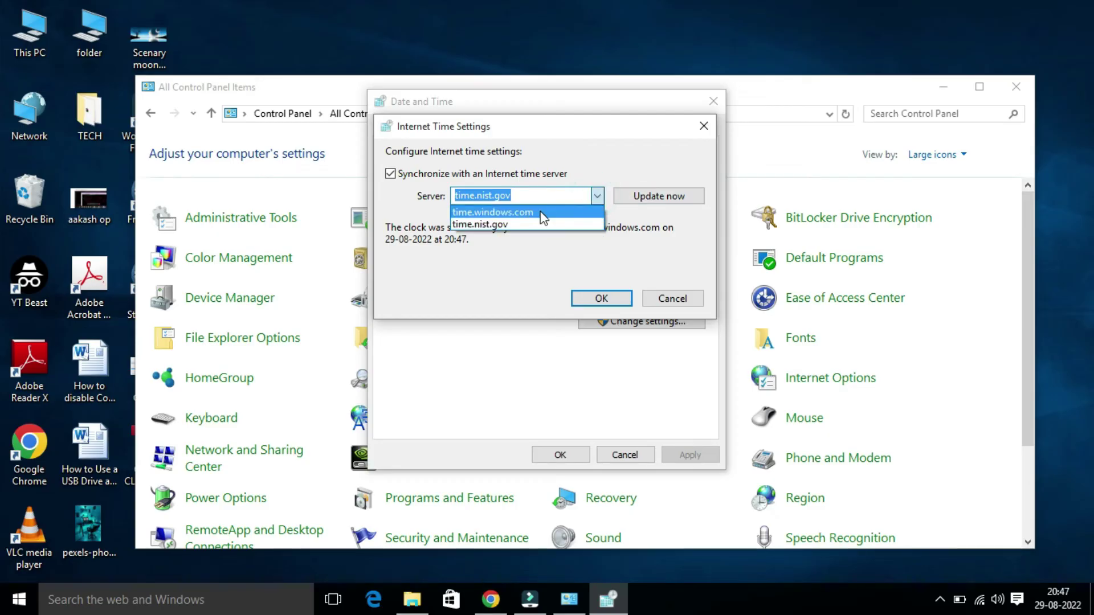
click(540, 210)
click(602, 298)
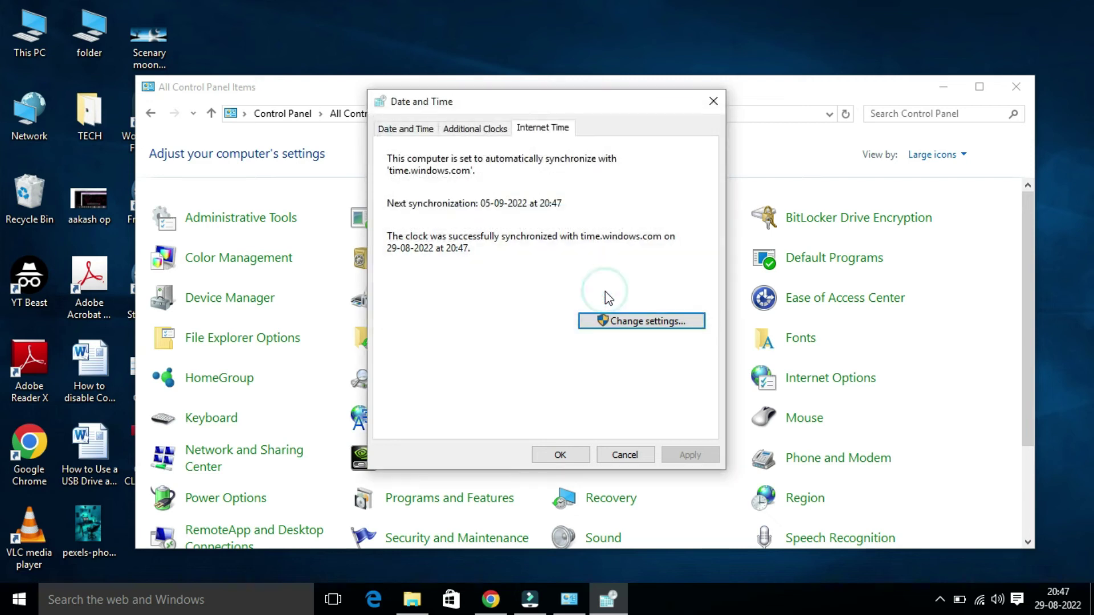